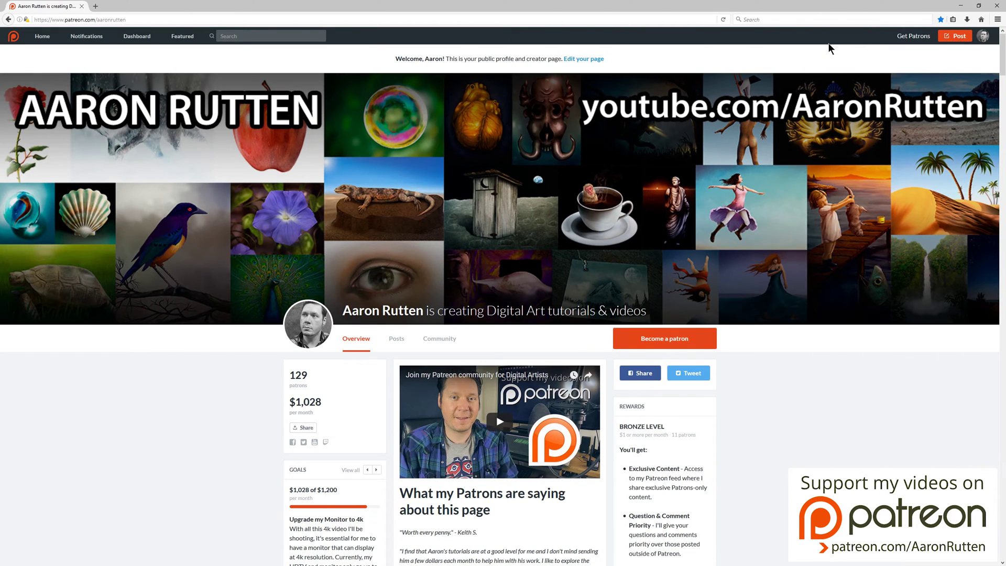
# From Patron Manager, download the December 2016 patron list as a CSV report
pyautogui.click(981, 37)
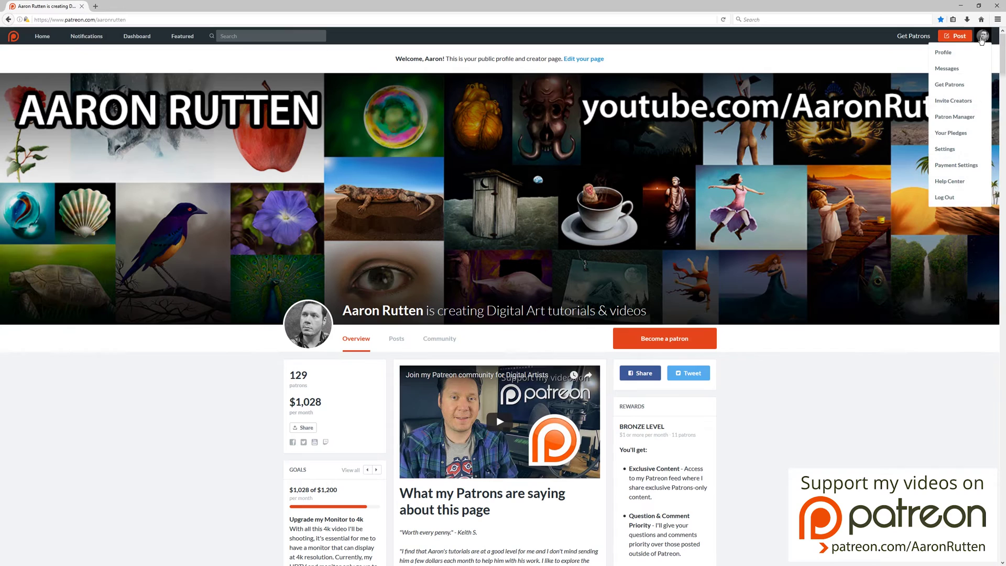
pyautogui.click(972, 119)
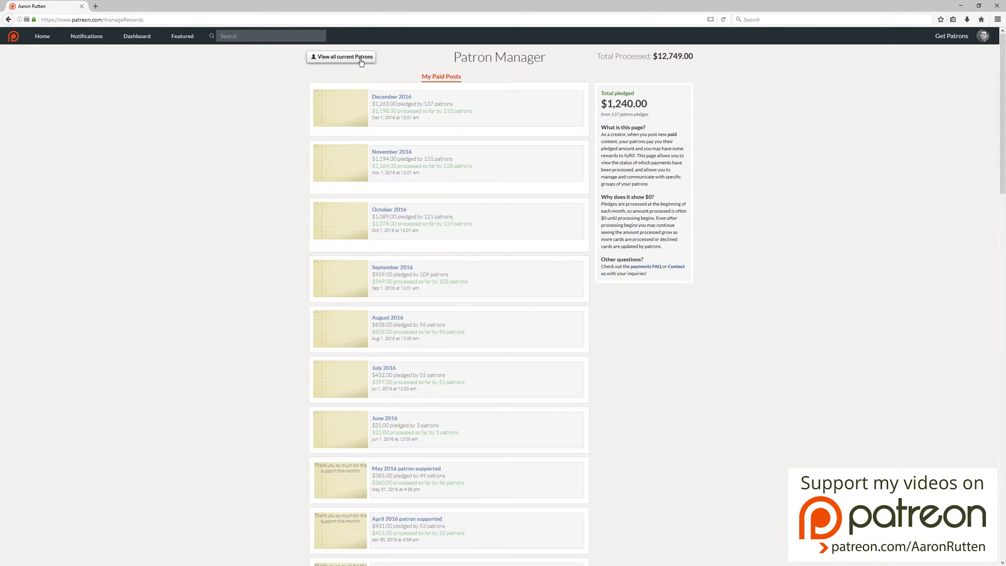
pyautogui.click(393, 97)
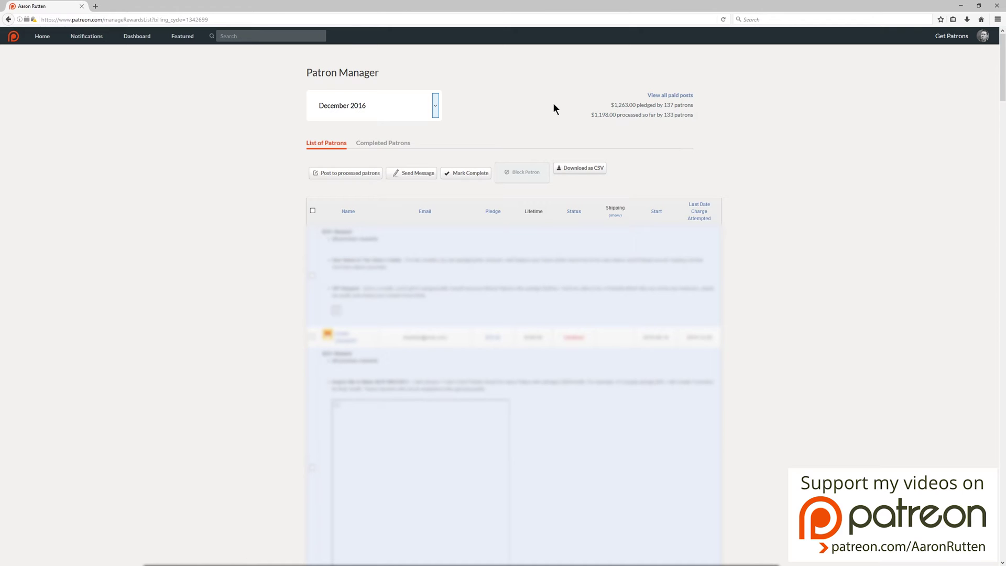
pyautogui.click(588, 172)
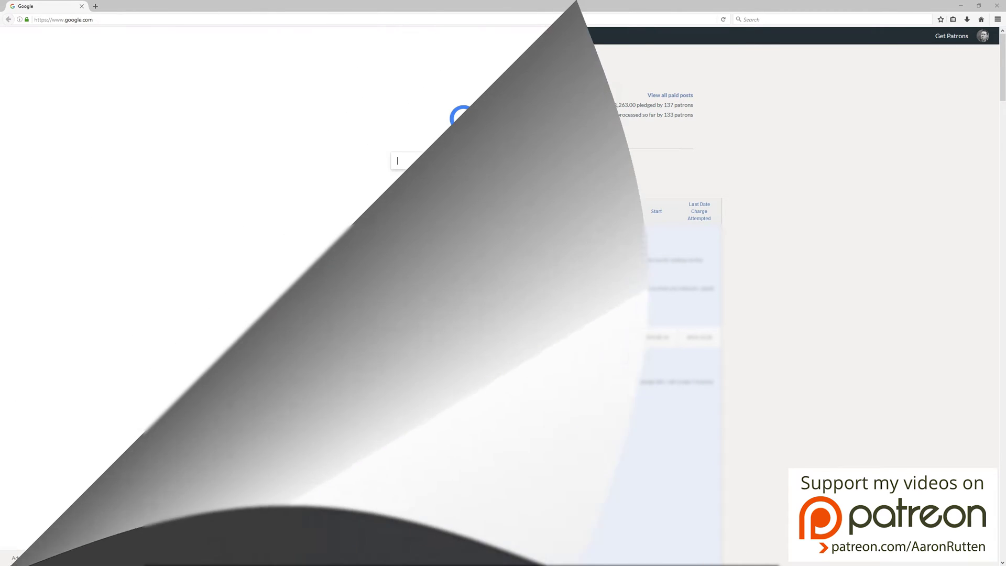
pyautogui.write('cs')
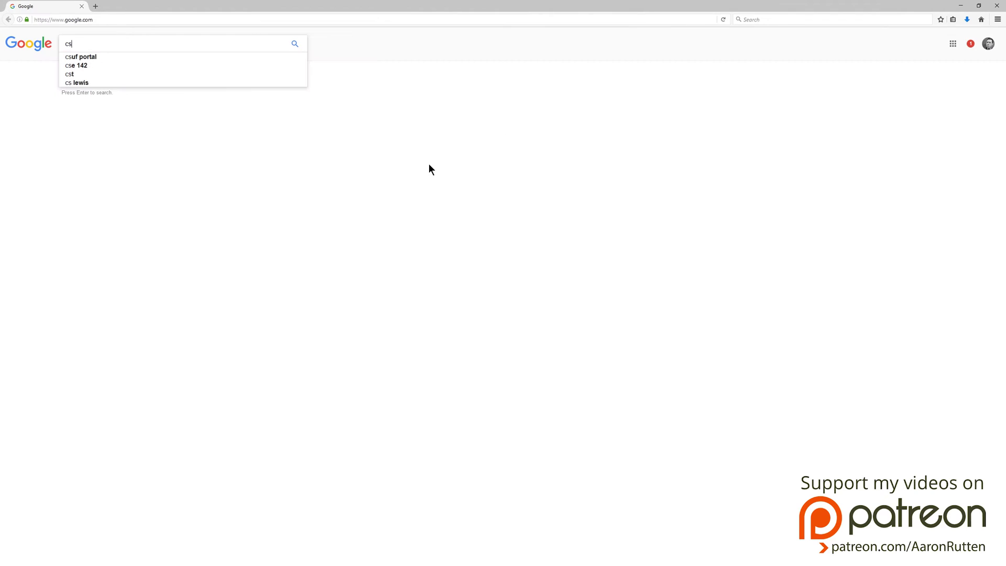
pyautogui.write('v ed')
# Run the 'csv ed' search and go to the CSVed website result
pyautogui.press('Return')
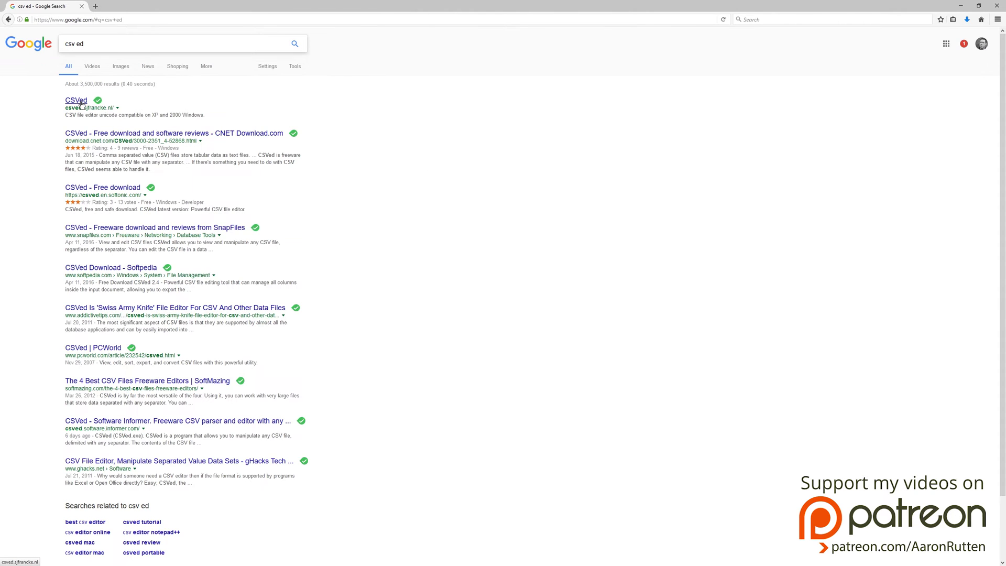
pyautogui.click(80, 105)
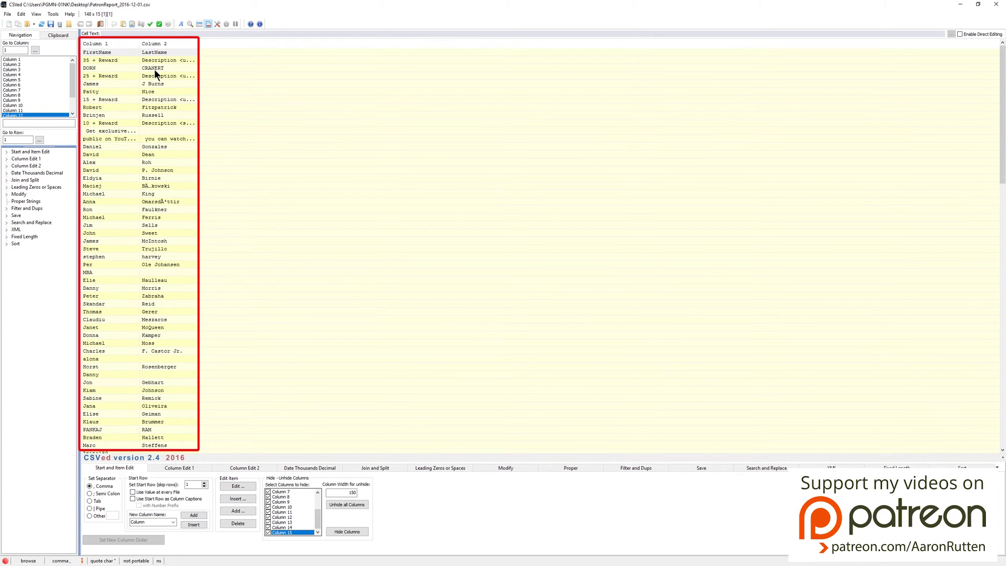
# Join Column 1 with Column 2 using a space separator via Join and Split
pyautogui.click(376, 467)
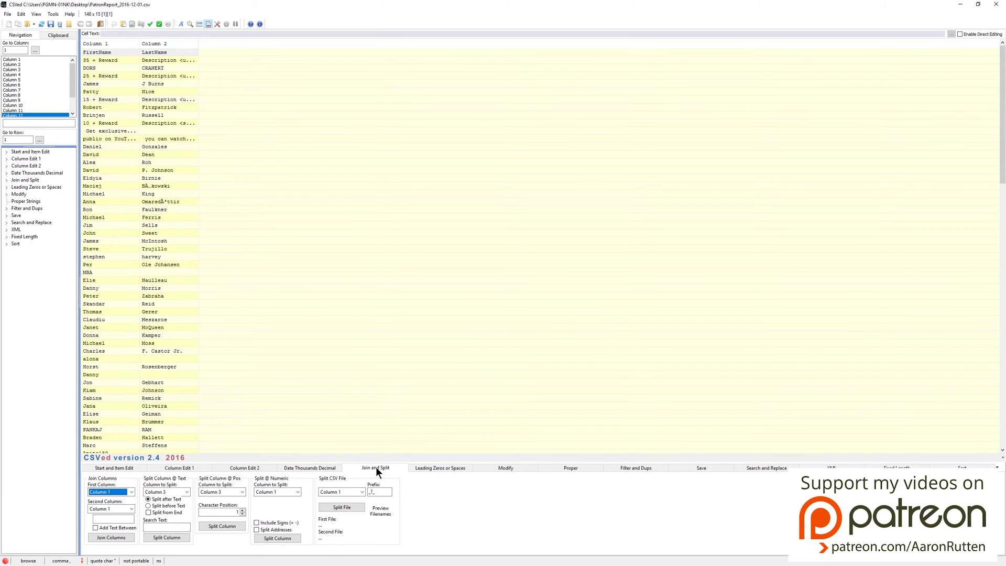
pyautogui.click(129, 508)
pyautogui.click(109, 424)
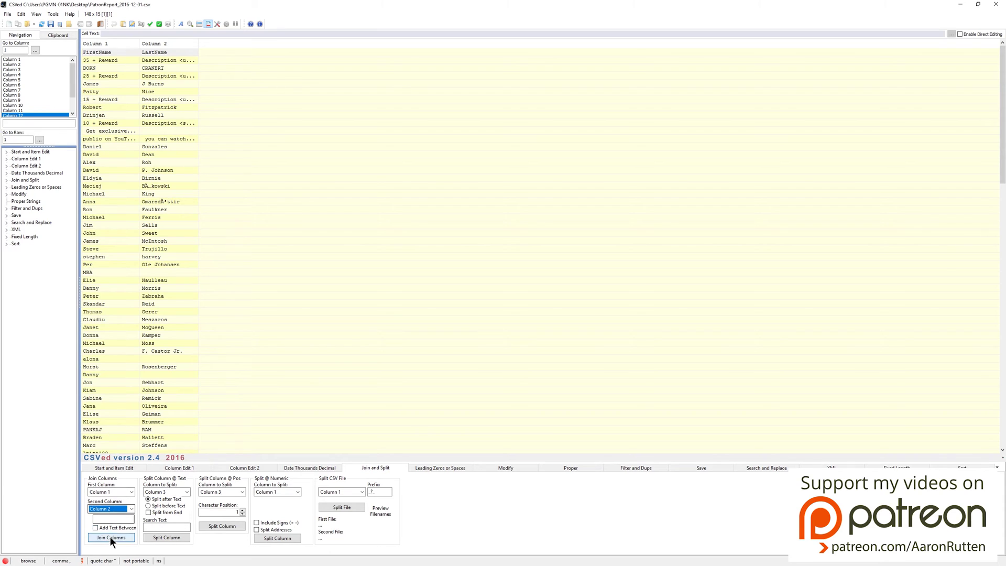
pyautogui.click(99, 518)
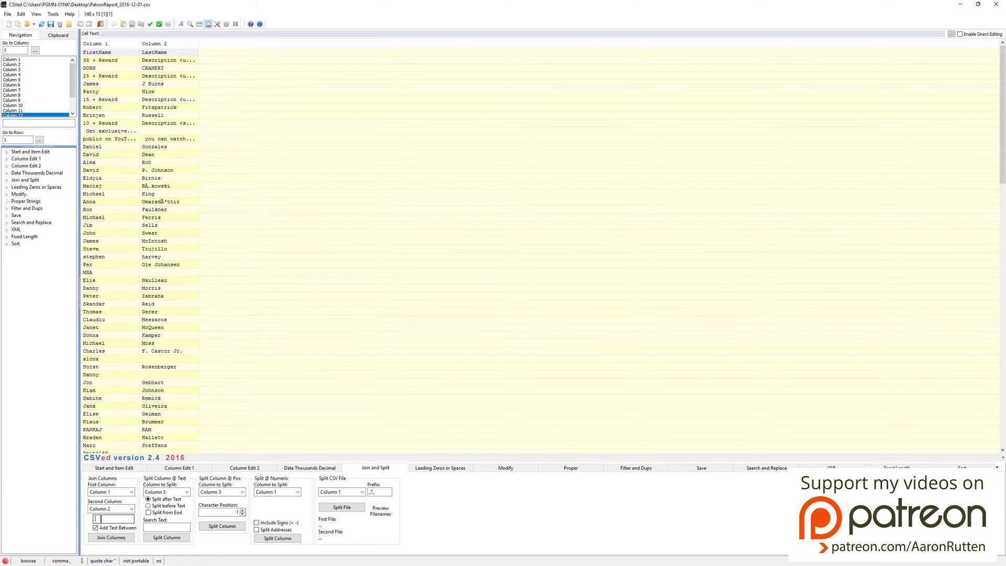
pyautogui.click(106, 536)
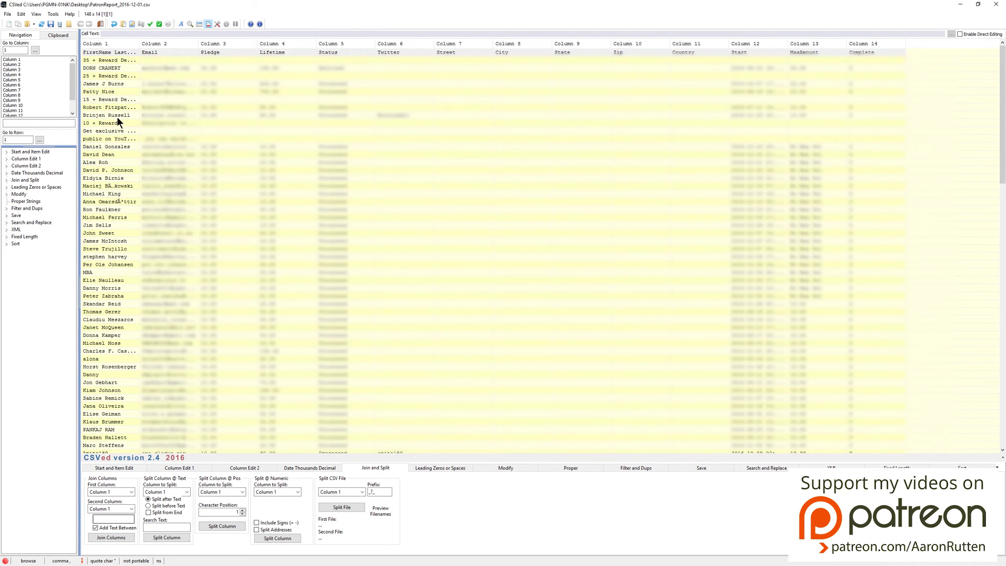
pyautogui.click(113, 52)
# Delete Columns 3–14 on Column Edit 1 and confirm, keeping only the name column
pyautogui.click(178, 468)
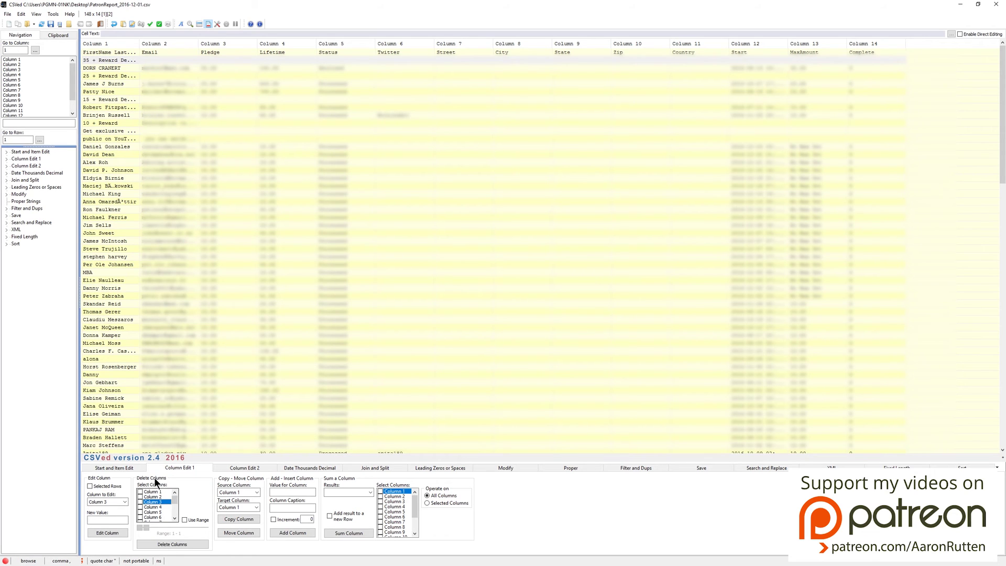
pyautogui.click(140, 501)
pyautogui.click(140, 507)
pyautogui.click(139, 513)
pyautogui.scroll(-3, 170, 504)
pyautogui.click(171, 543)
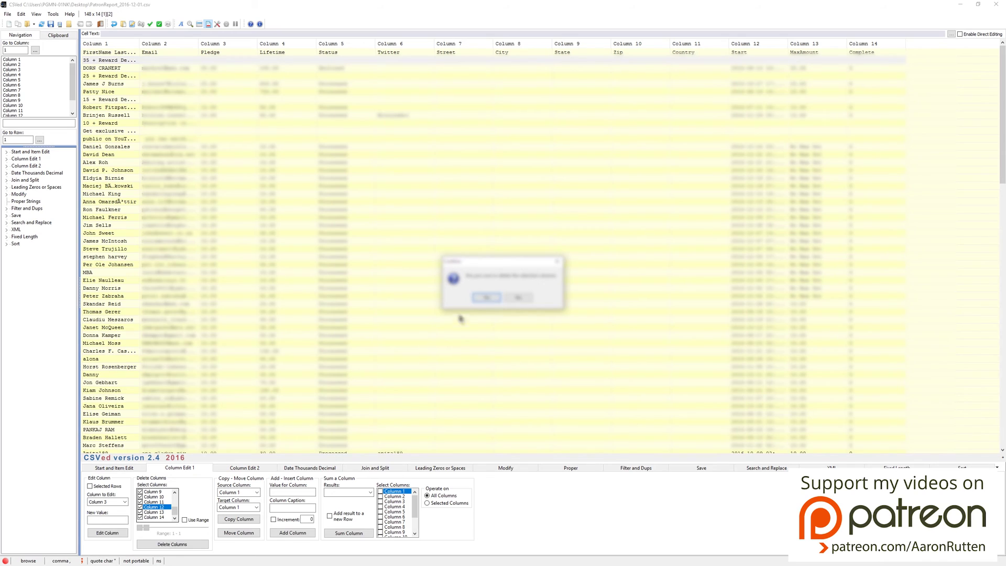
pyautogui.click(480, 298)
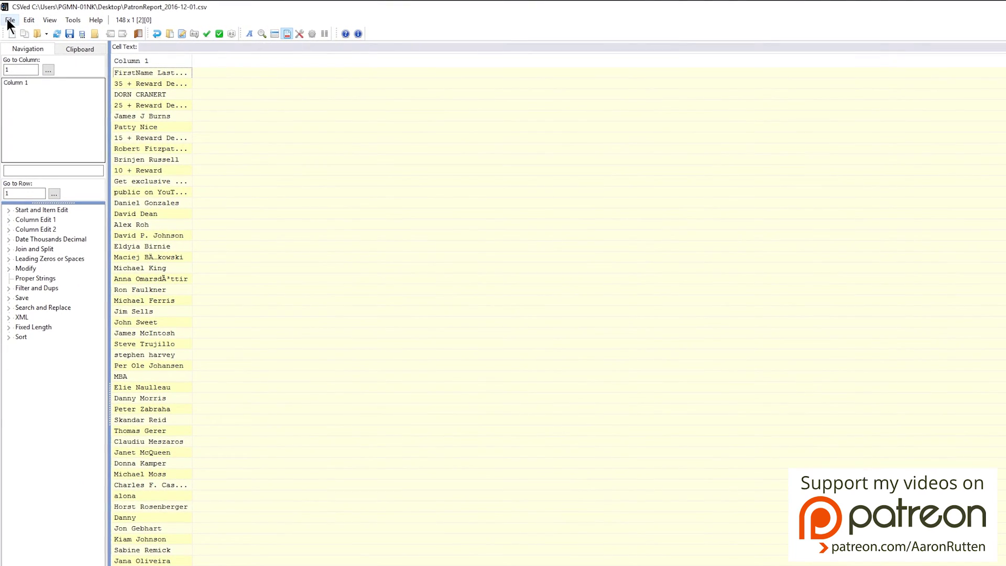
# Export the name column as an Open Office file named test.odt
pyautogui.click(7, 22)
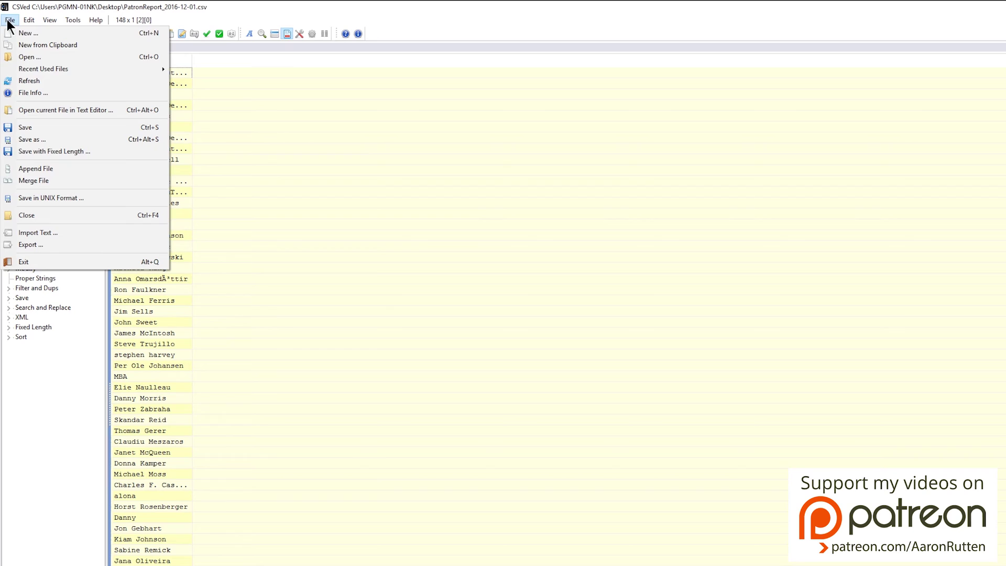
pyautogui.click(42, 242)
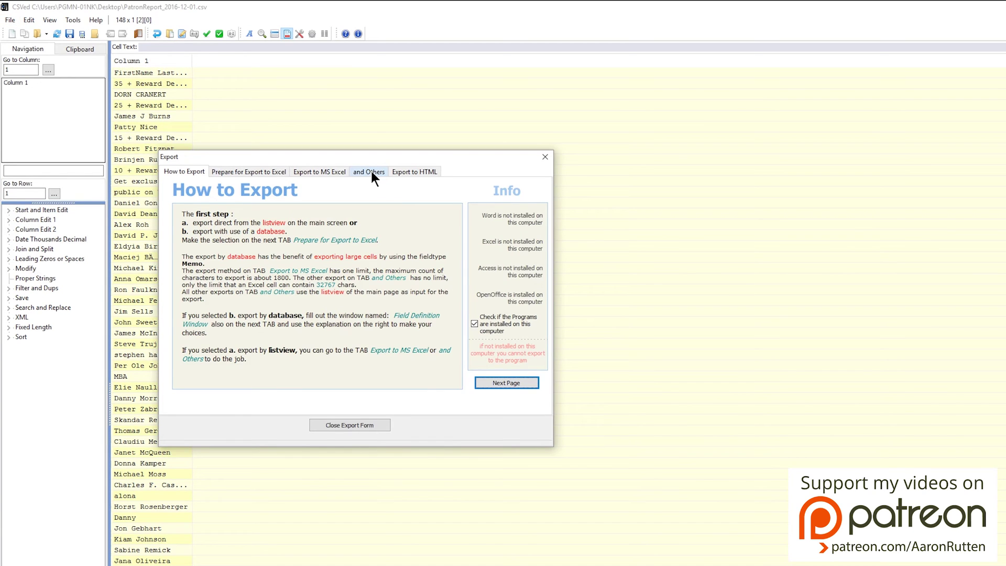
pyautogui.click(370, 171)
pyautogui.click(281, 230)
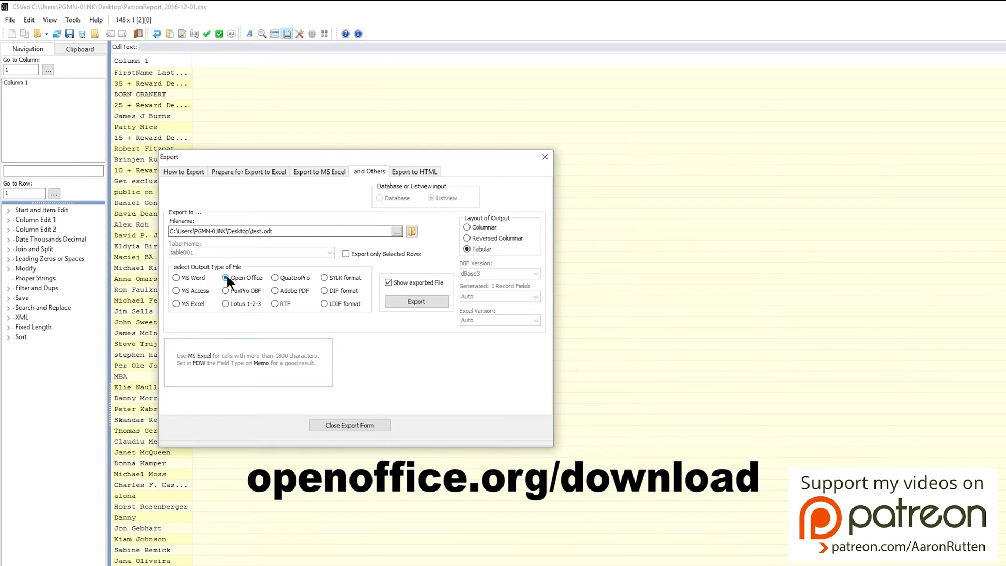
pyautogui.click(401, 302)
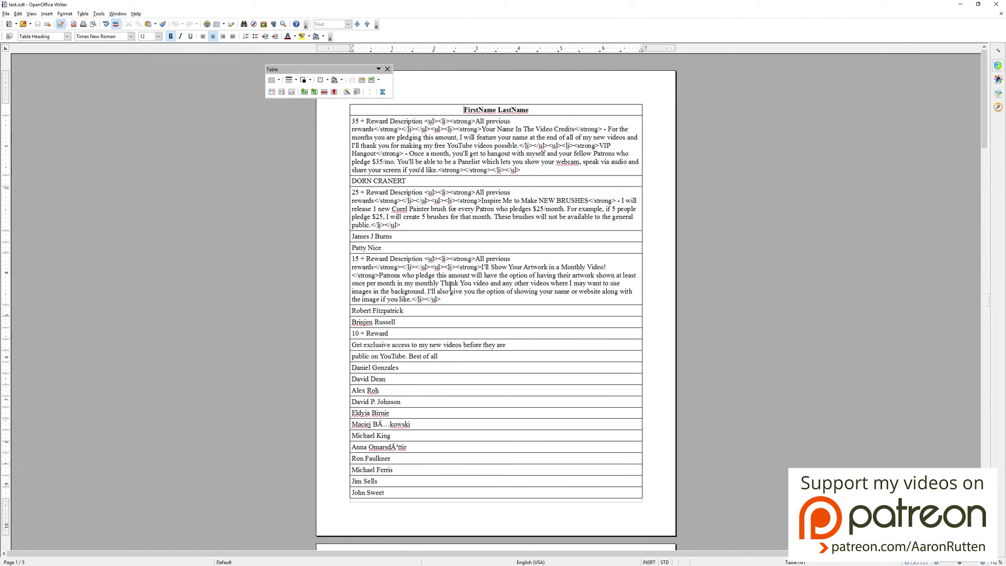
pyautogui.click(333, 184)
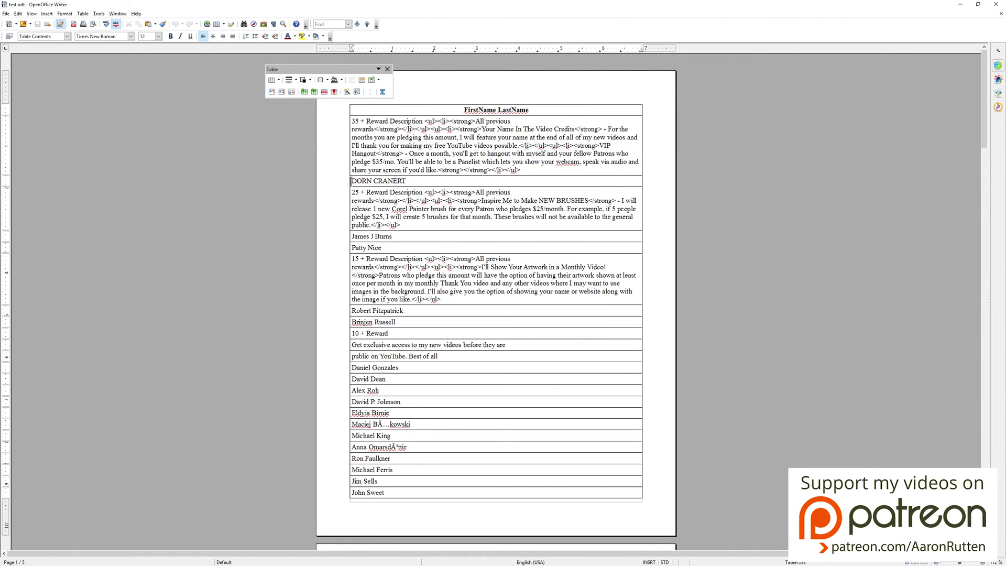
pyautogui.click(384, 223)
pyautogui.moveTo(353, 369)
pyautogui.mouseDown()
pyautogui.moveTo(391, 377)
pyautogui.moveTo(443, 478)
pyautogui.mouseUp()
pyautogui.hotkey('ctrl', 'c')
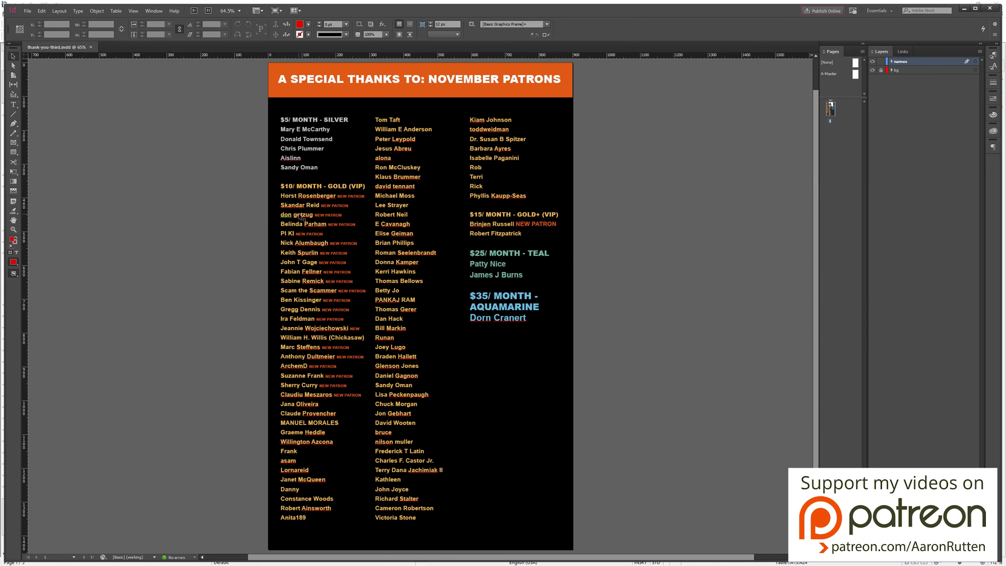
pyautogui.press('t')
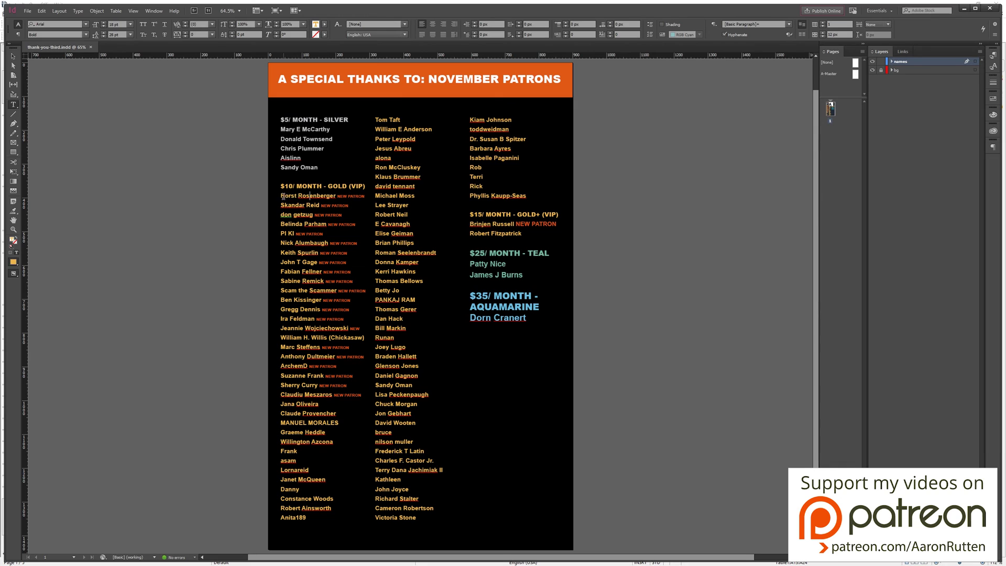
pyautogui.moveTo(281, 196)
pyautogui.mouseDown()
pyautogui.moveTo(332, 236)
pyautogui.moveTo(362, 396)
pyautogui.mouseUp()
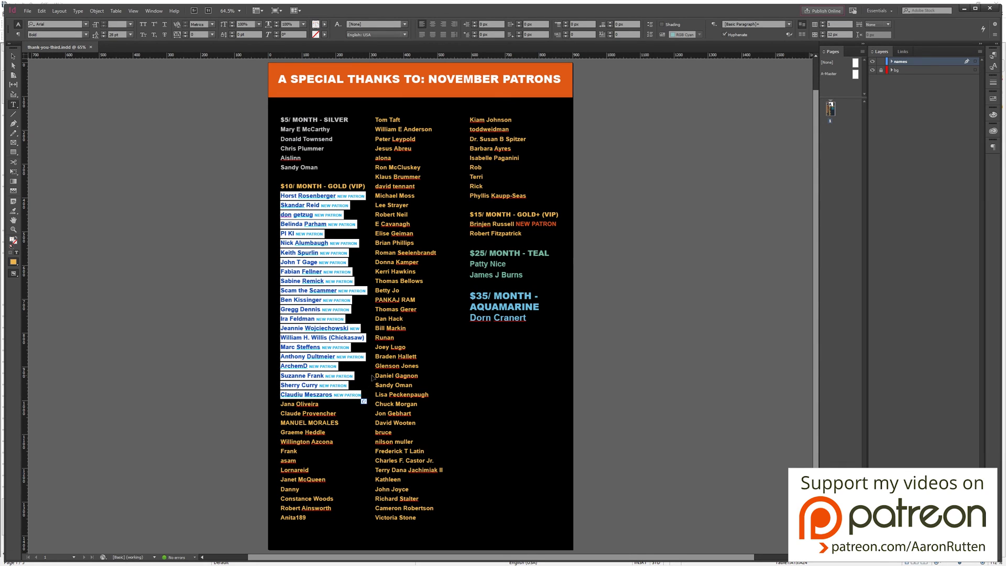
pyautogui.hotkey('ctrl', 'v')
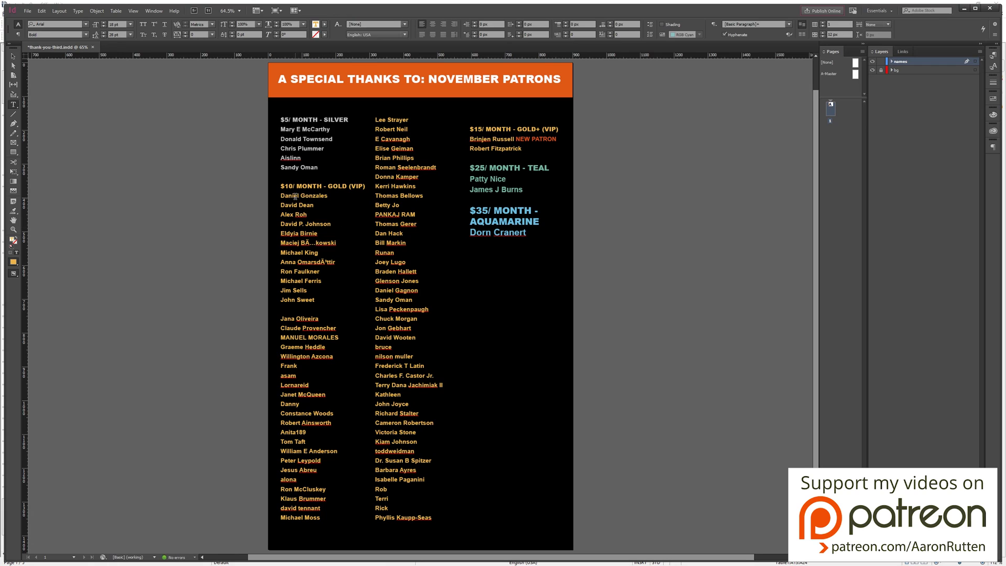